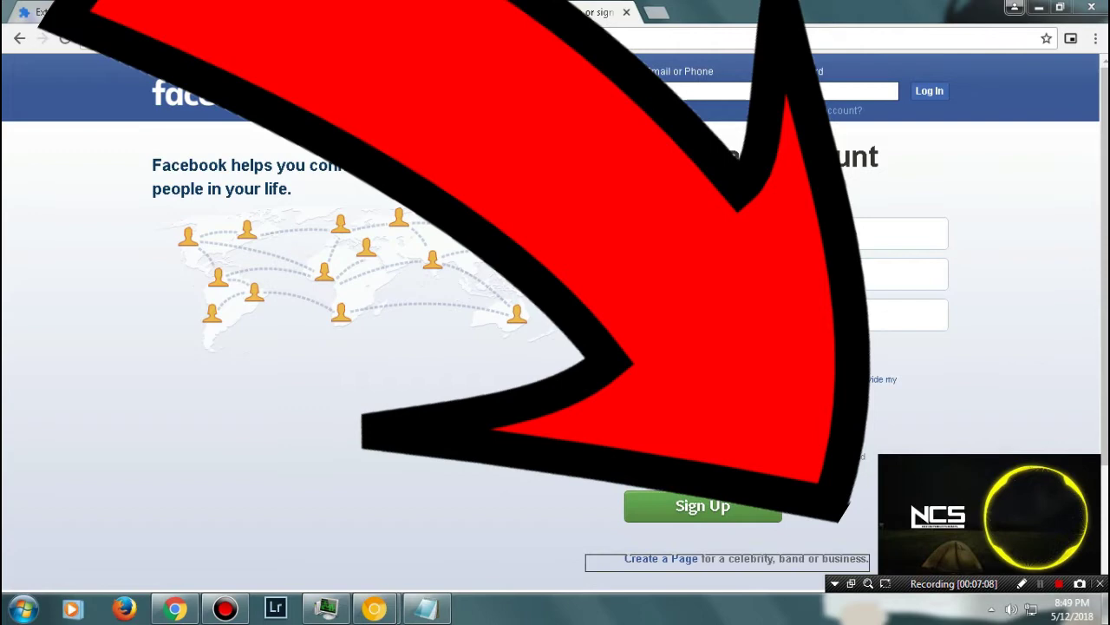
# Step: Close the 'mrniamster' image search results tab
pyautogui.moveTo(954, 583)
pyautogui.mouseDown()
pyautogui.moveTo(712, 563)
pyautogui.moveTo(941, 578)
pyautogui.mouseUp()
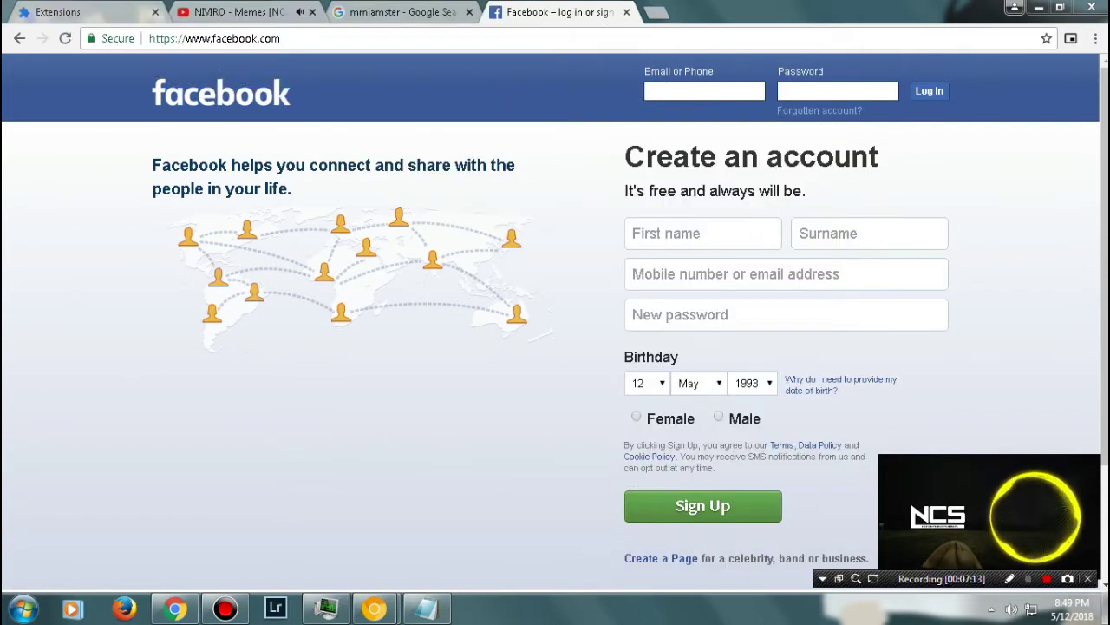
pyautogui.click(391, 12)
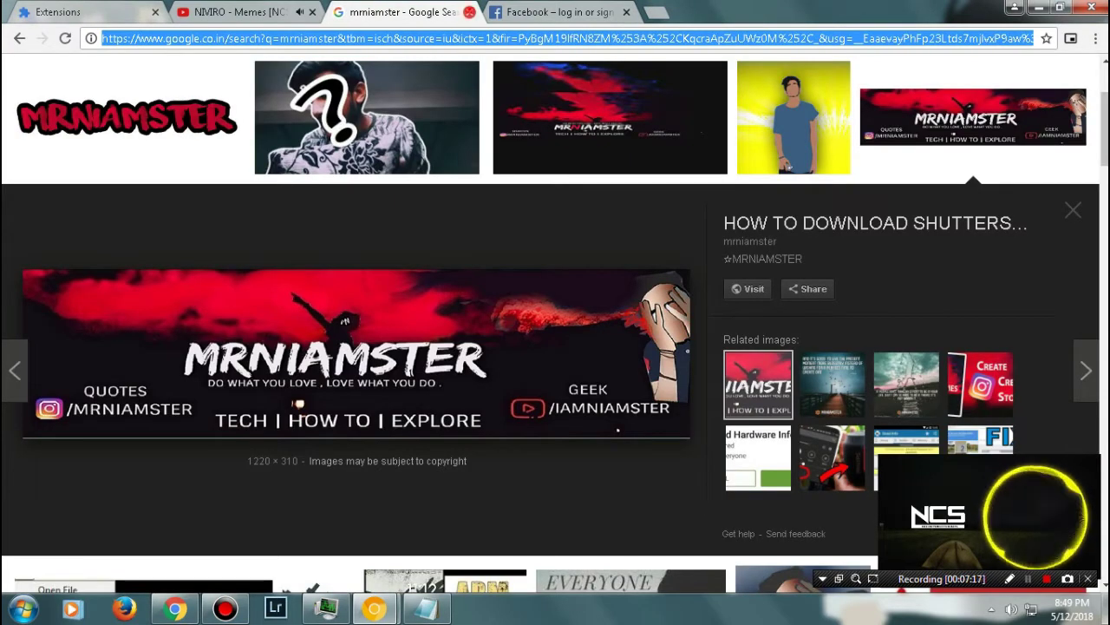
pyautogui.click(469, 12)
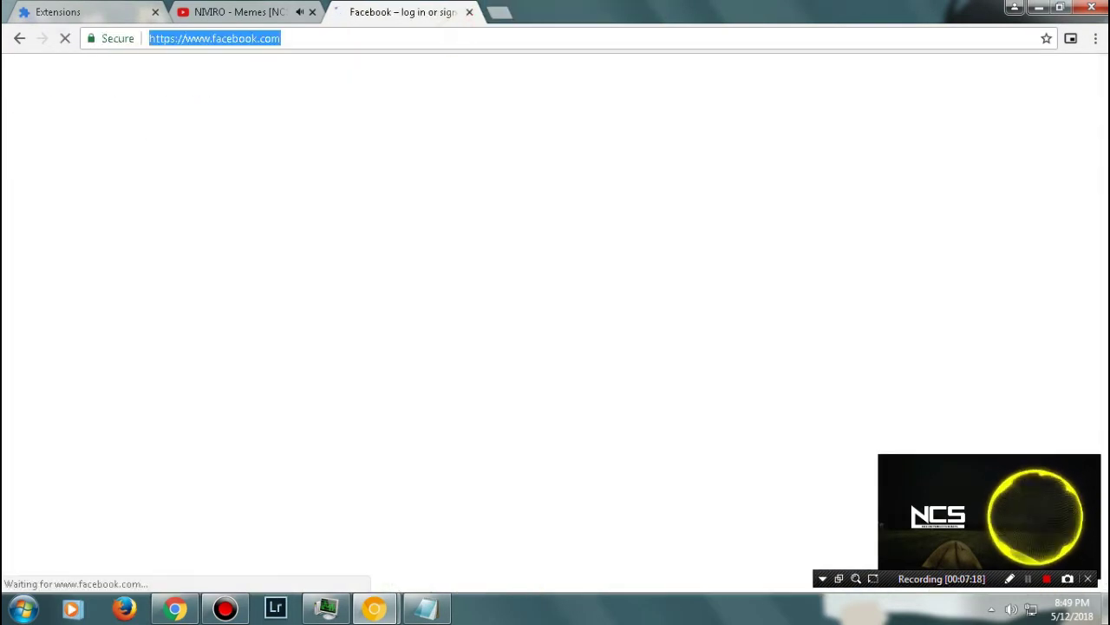
# Step: Go to gmail.com from the Facebook tab's address bar
pyautogui.write('gmailc')
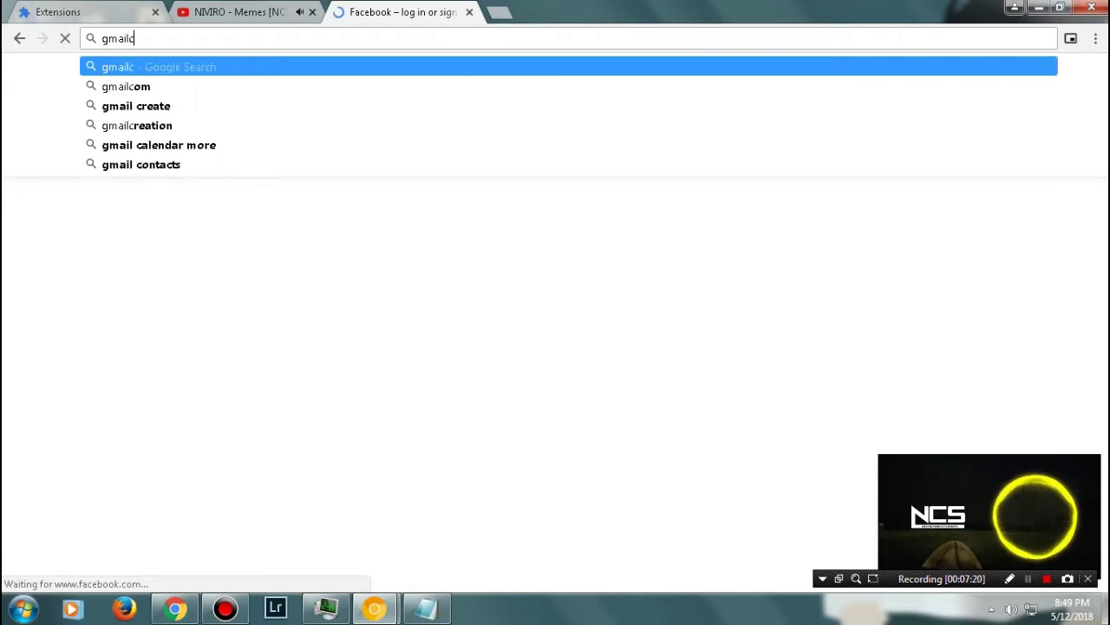
pyautogui.press('BackSpace')
pyautogui.write('.com')
pyautogui.press('Return')
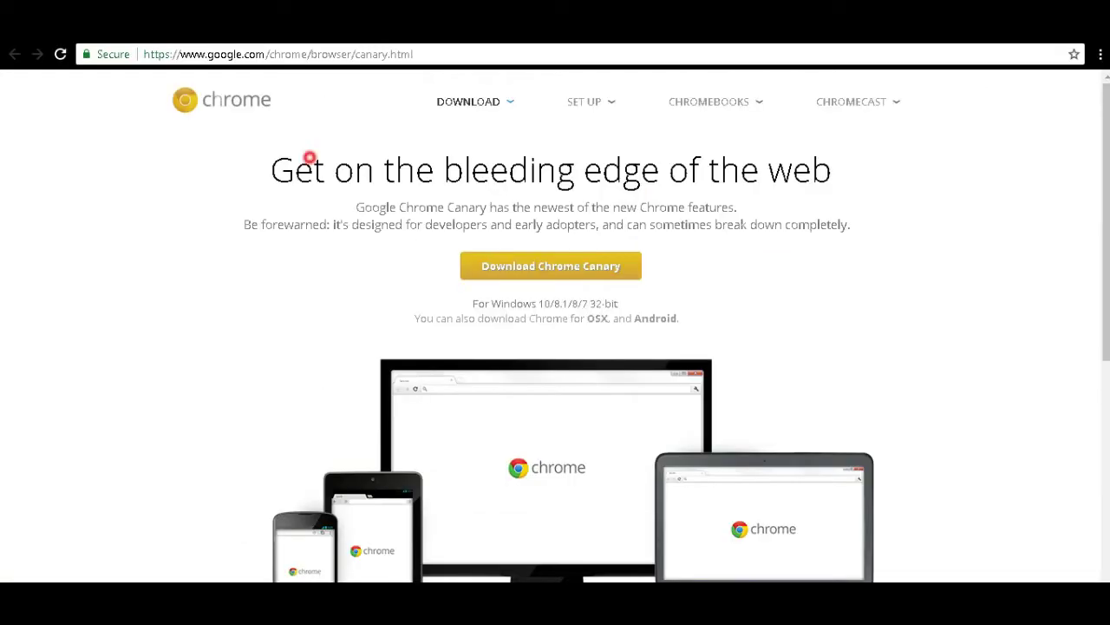
# Step: Download Chrome Canary, accept the terms, and run ChromeSetup.exe to install it
pyautogui.click(551, 265)
pyautogui.scroll(-5, 520, 313)
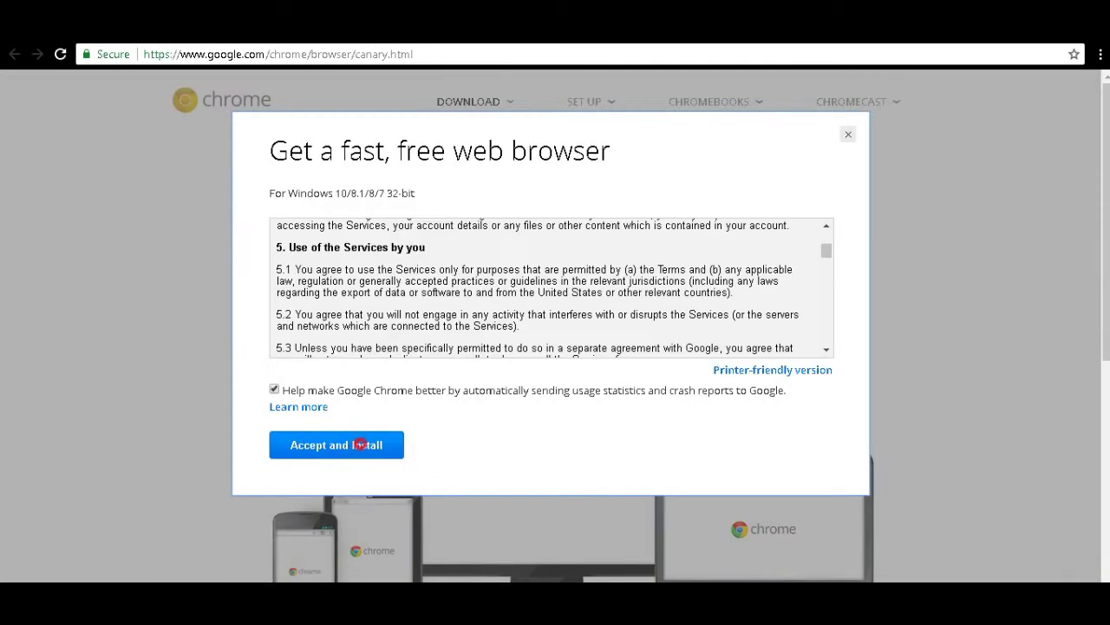
pyautogui.click(357, 444)
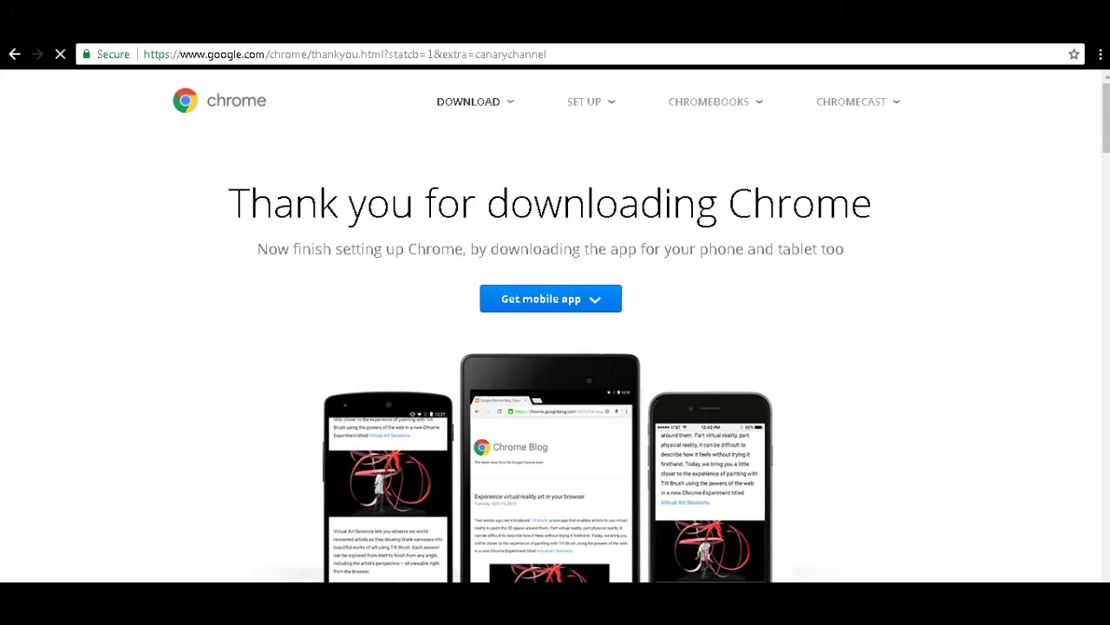
pyautogui.scroll(-5, 556, 312)
pyautogui.scroll(-10, 555, 313)
pyautogui.scroll(-4, 556, 312)
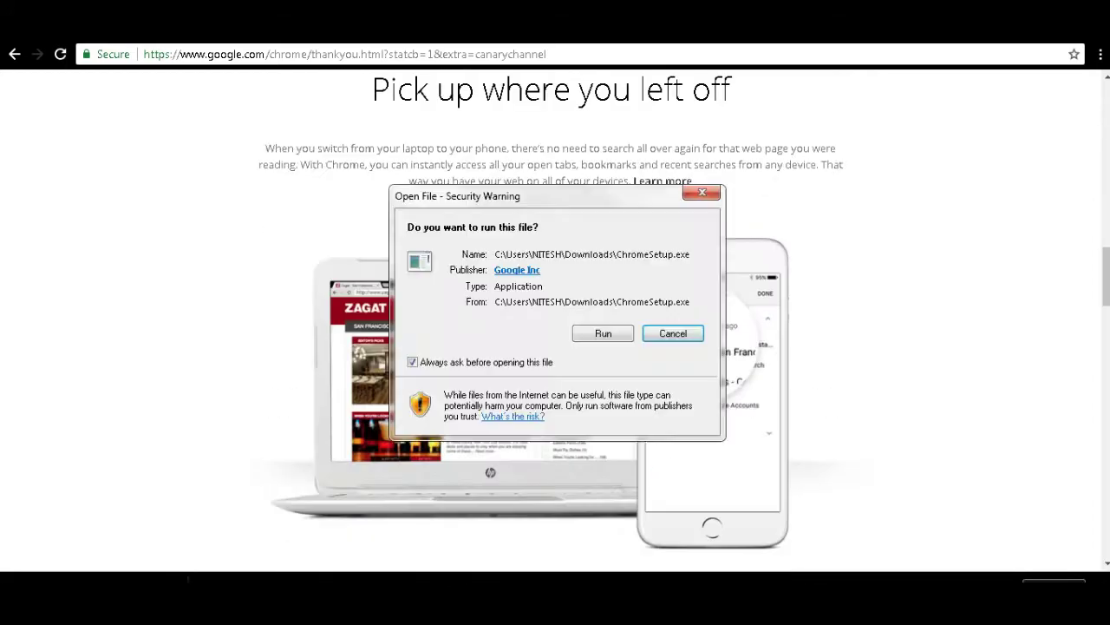
pyautogui.hotkey('alt', 'r')
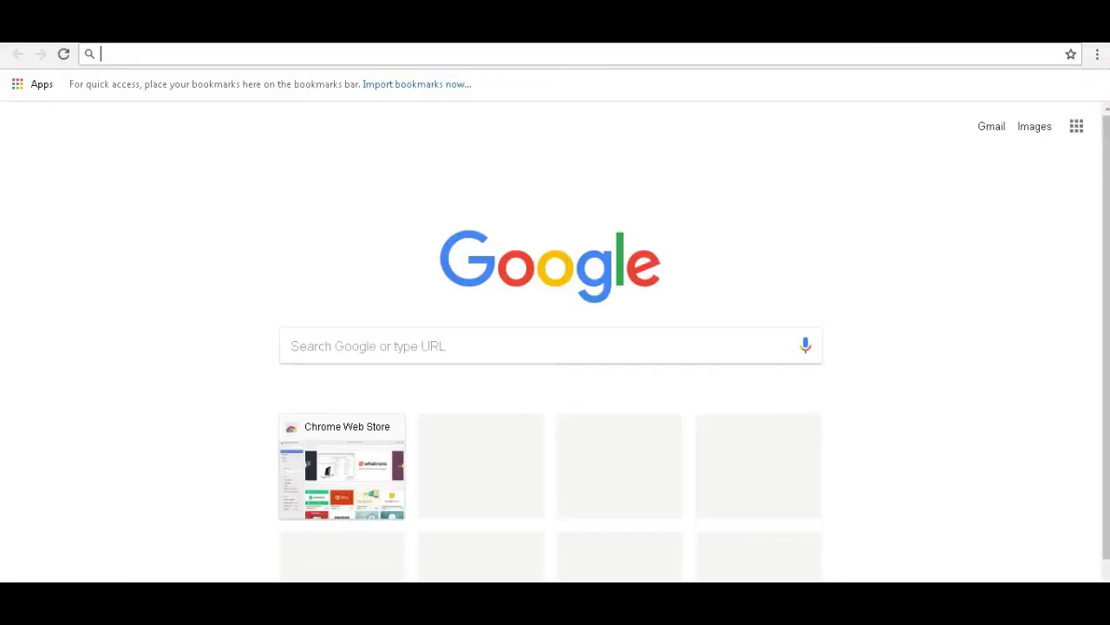
# Step: On chrome://flags, enable Experimental Web Platform features using the name copied from Notepad
pyautogui.write('chrome://flags')
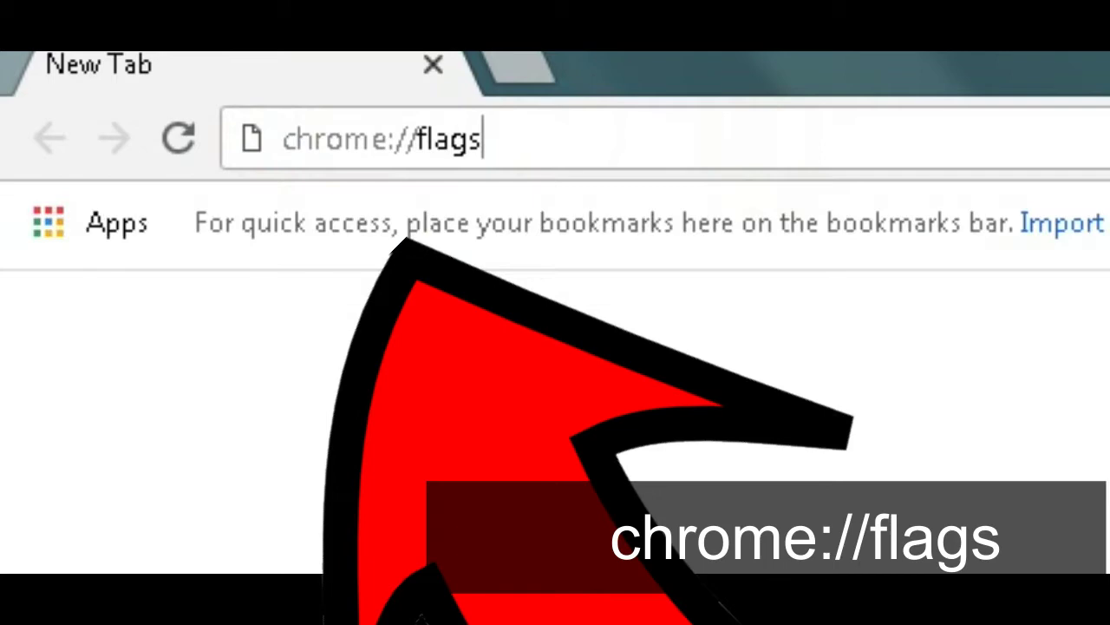
pyautogui.press('Return')
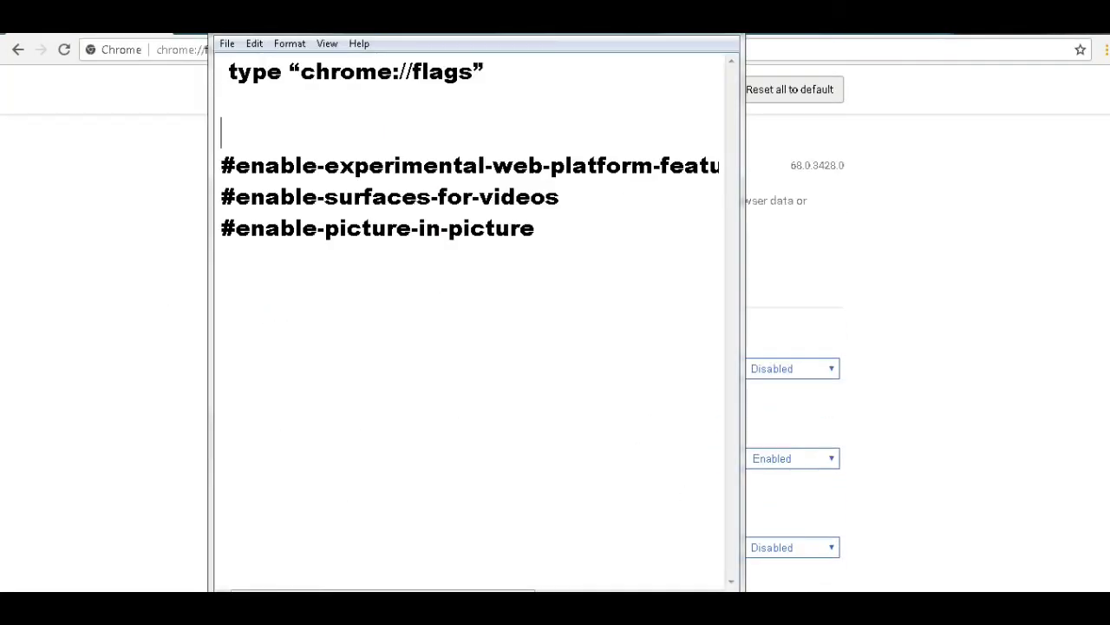
pyautogui.moveTo(220, 165); pyautogui.dragTo(720, 166)
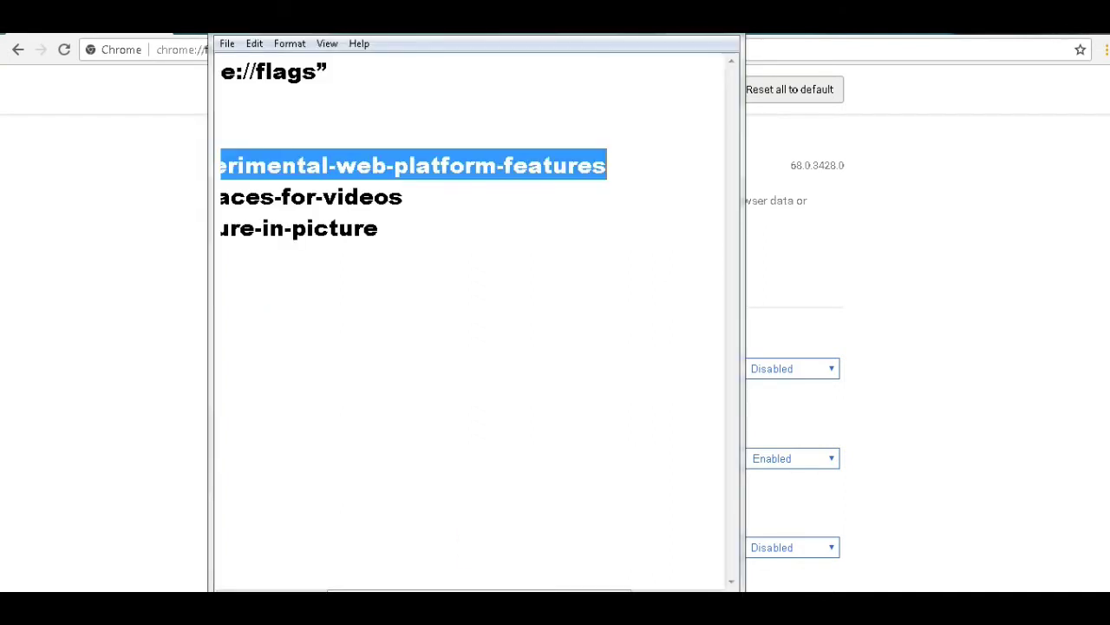
pyautogui.rightClick(444, 169)
pyautogui.click(486, 223)
pyautogui.click(112, 147)
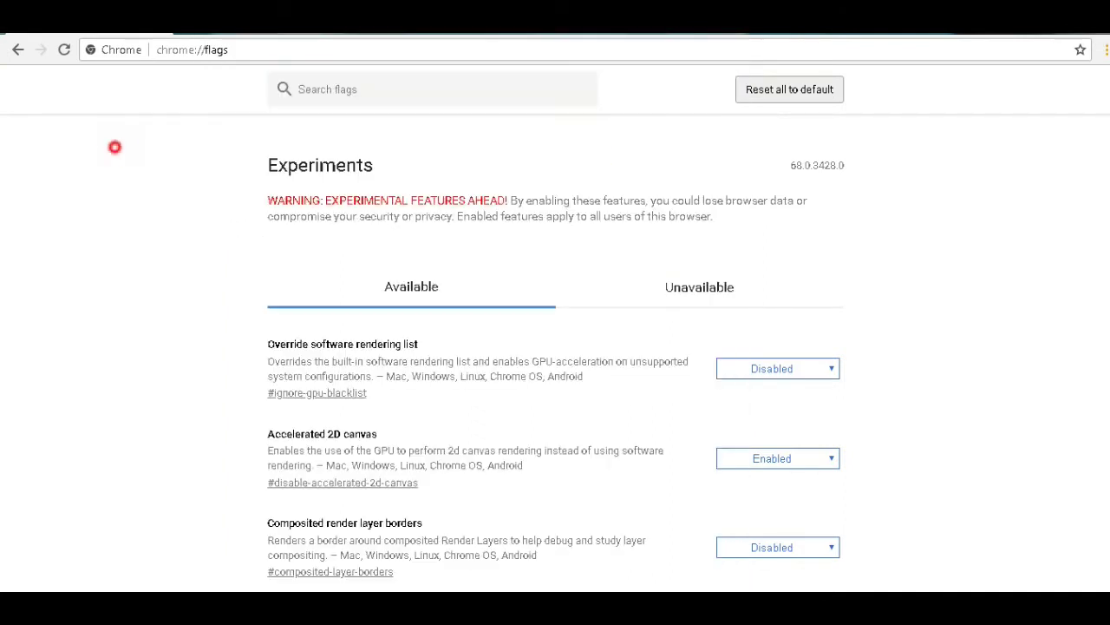
pyautogui.click(409, 85)
pyautogui.write('#enable-experimental-web-platform-features')
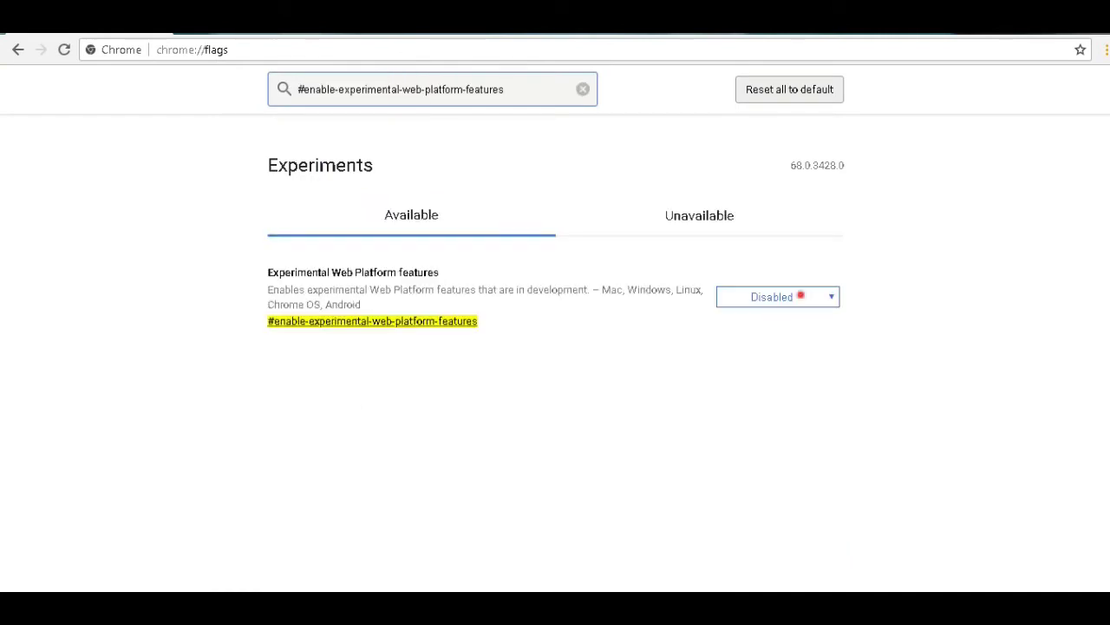
pyautogui.click(800, 296)
pyautogui.click(768, 329)
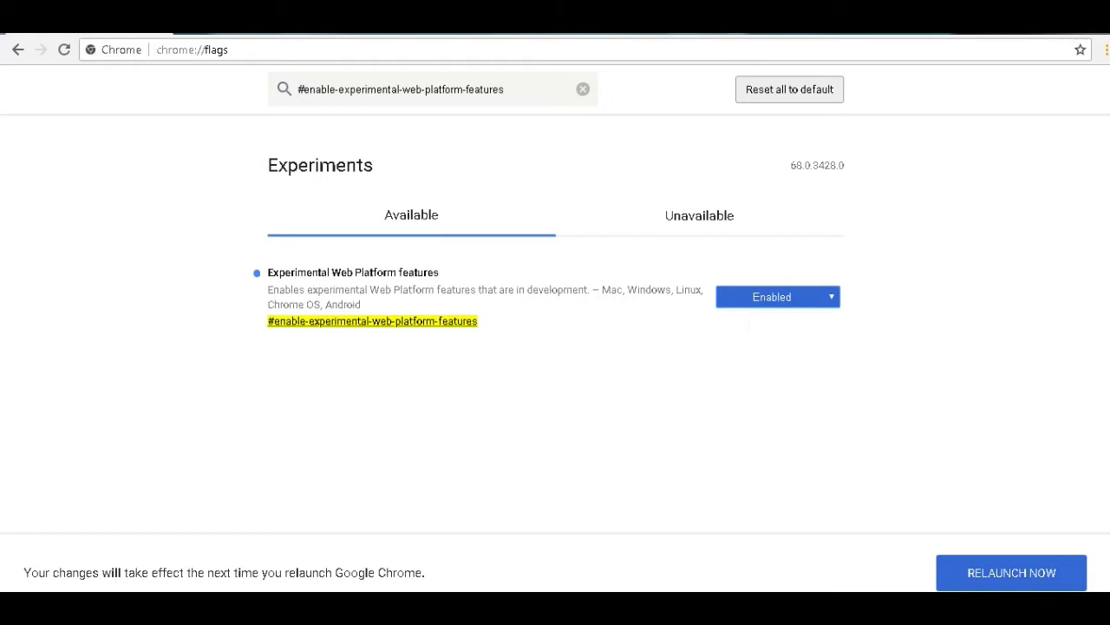
# Step: Search for and enable the SurfaceLayer objects for videos flag
pyautogui.click(464, 584)
pyautogui.moveTo(558, 197); pyautogui.dragTo(222, 197)
pyautogui.rightClick(218, 198)
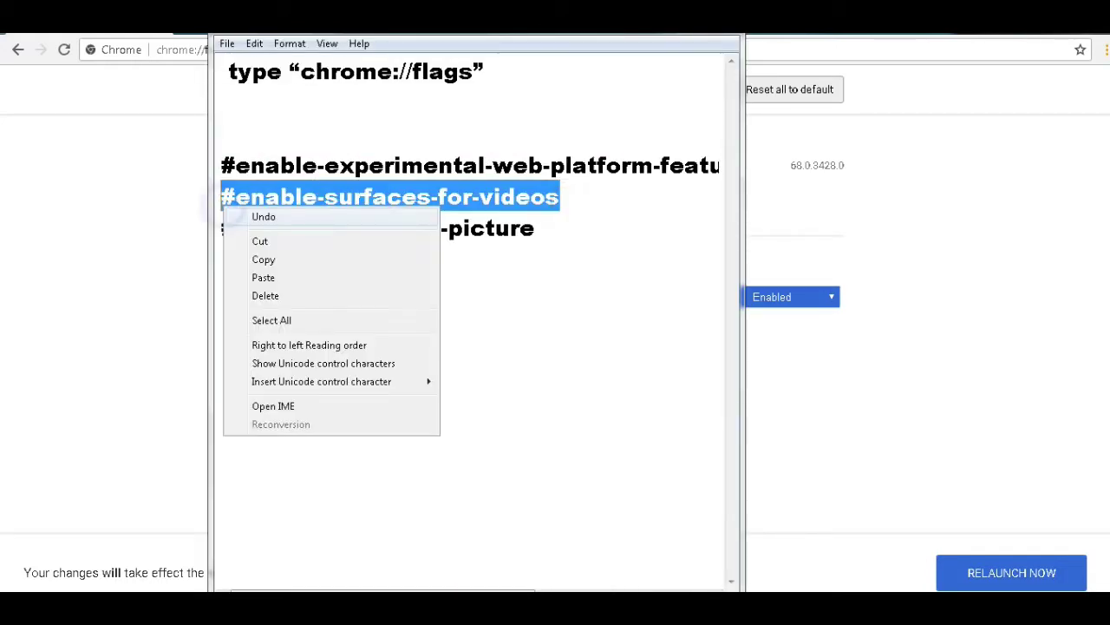
pyautogui.click(263, 258)
pyautogui.click(426, 90)
pyautogui.hotkey('ctrl', 'a')
pyautogui.hotkey('ctrl', 'v')
pyautogui.click(799, 296)
pyautogui.click(768, 328)
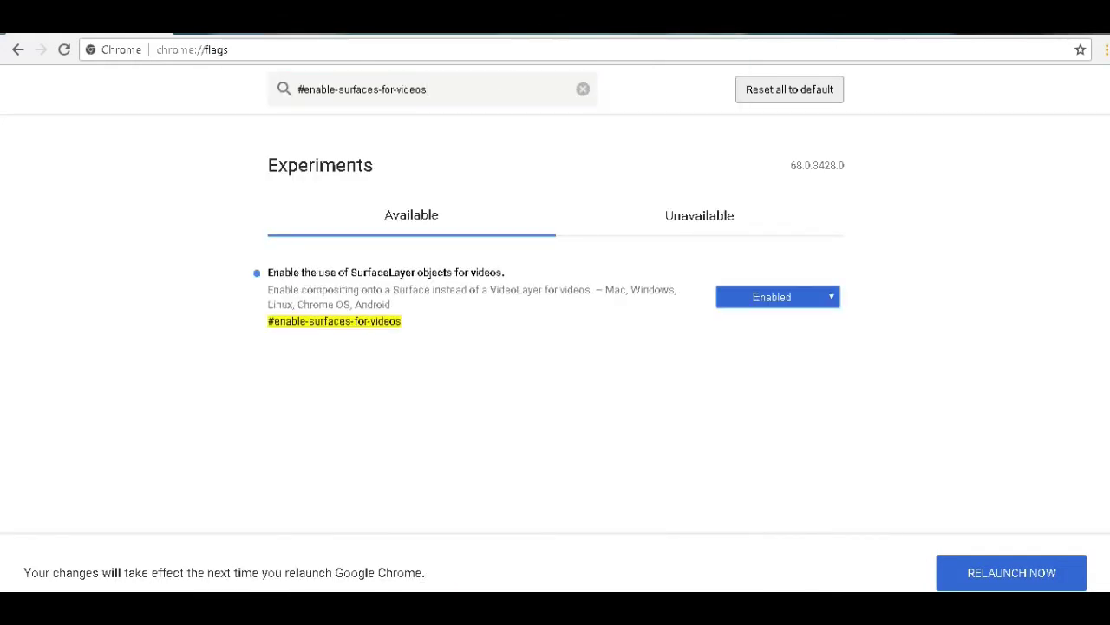
# Step: Enable the Picture-in-Picture flag and relaunch Chrome Canary
pyautogui.click(464, 584)
pyautogui.moveTo(535, 228); pyautogui.dragTo(222, 228)
pyautogui.rightClick(224, 209)
pyautogui.click(292, 276)
pyautogui.click(464, 584)
pyautogui.tripleClick(426, 90)
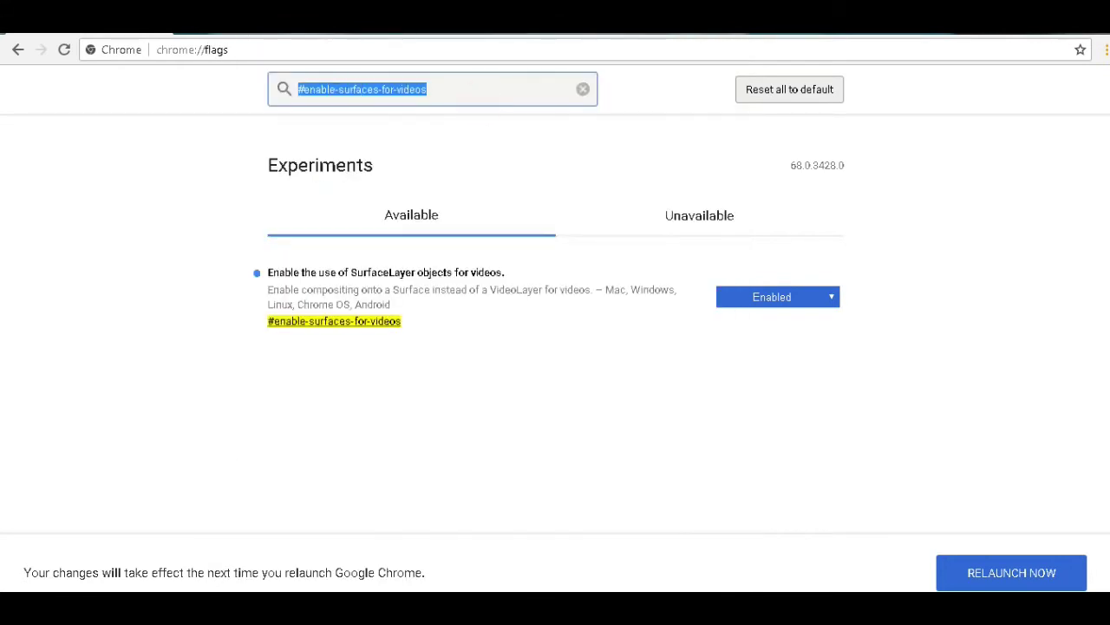
pyautogui.hotkey('ctrl', 'v')
pyautogui.click(778, 289)
pyautogui.click(772, 322)
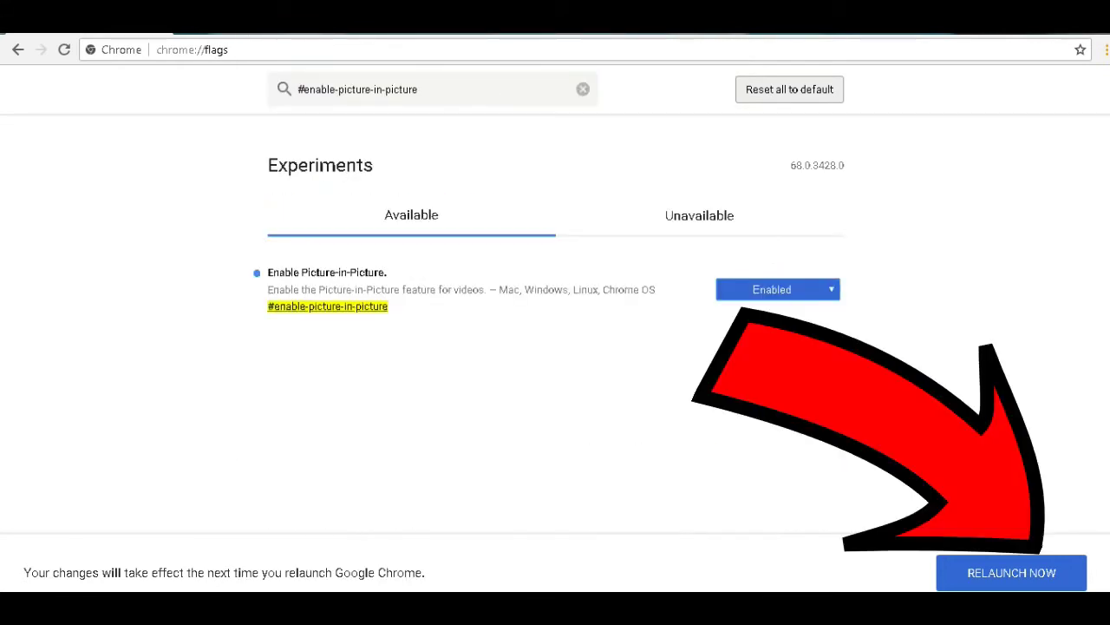
pyautogui.click(997, 566)
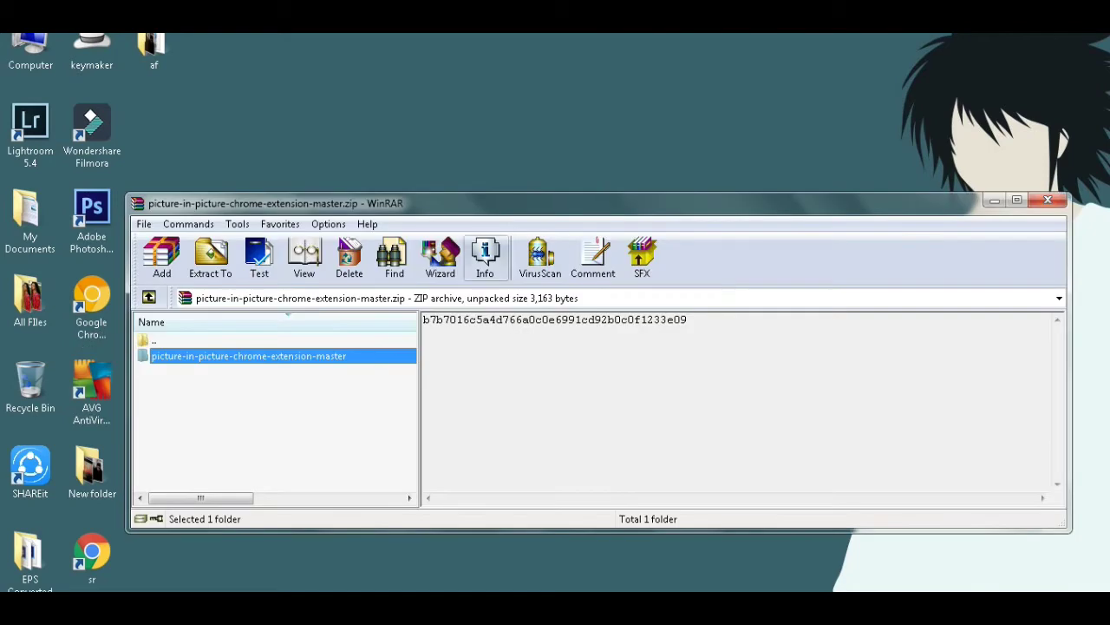
# Step: Extract picture-in-picture-chrome-extension-master to the Desktop with WinRAR, then close WinRAR
pyautogui.doubleClick(247, 357)
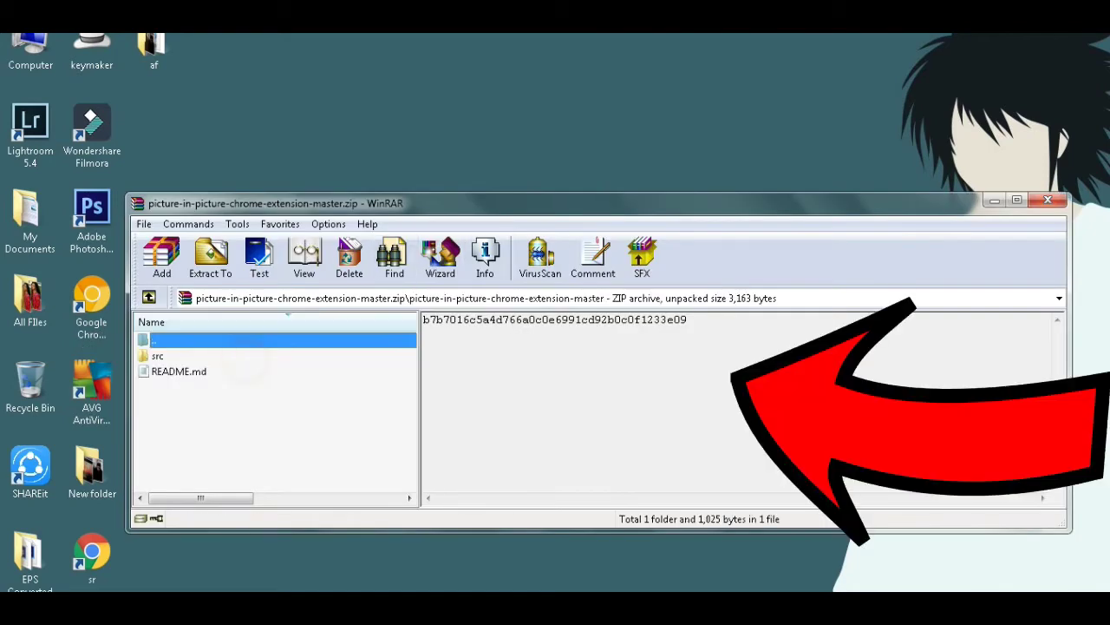
pyautogui.click(148, 298)
pyautogui.click(211, 256)
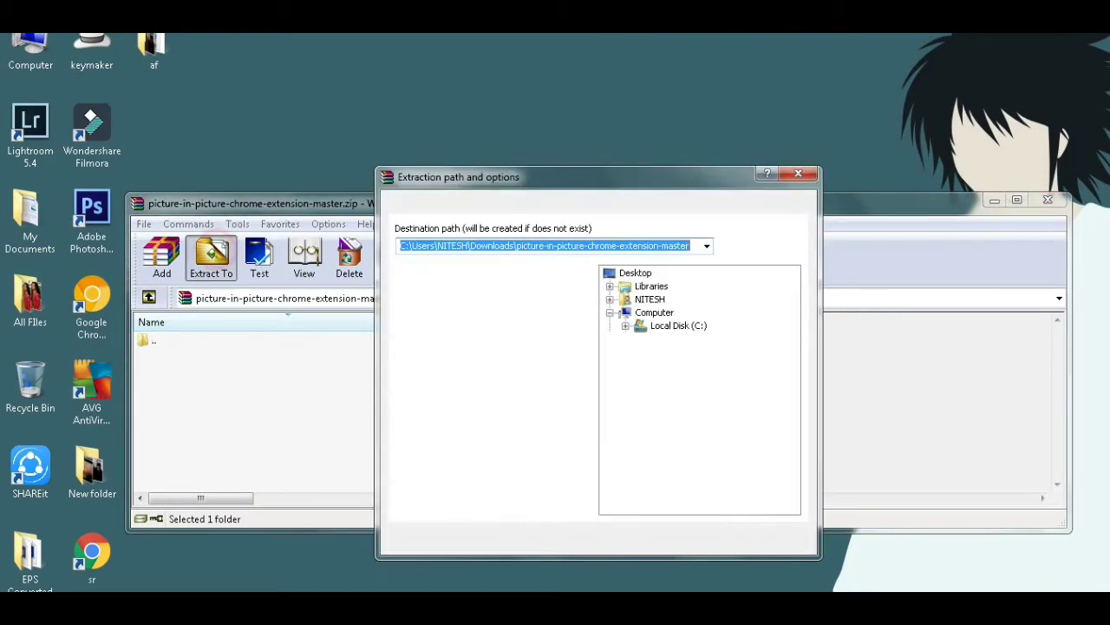
pyautogui.click(634, 268)
pyautogui.click(639, 538)
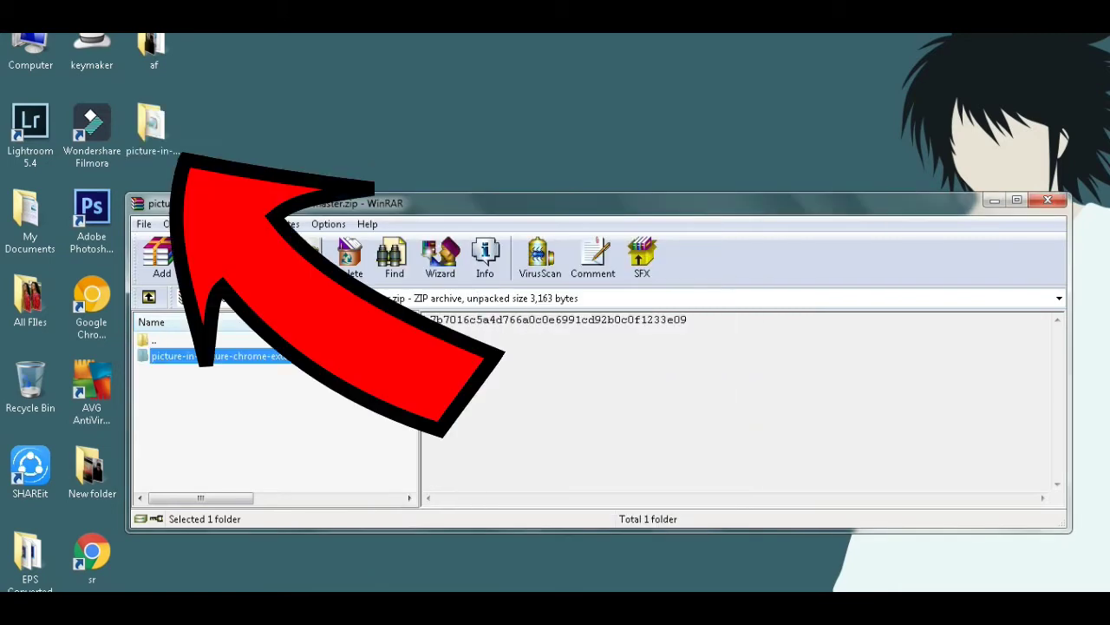
pyautogui.click(1048, 200)
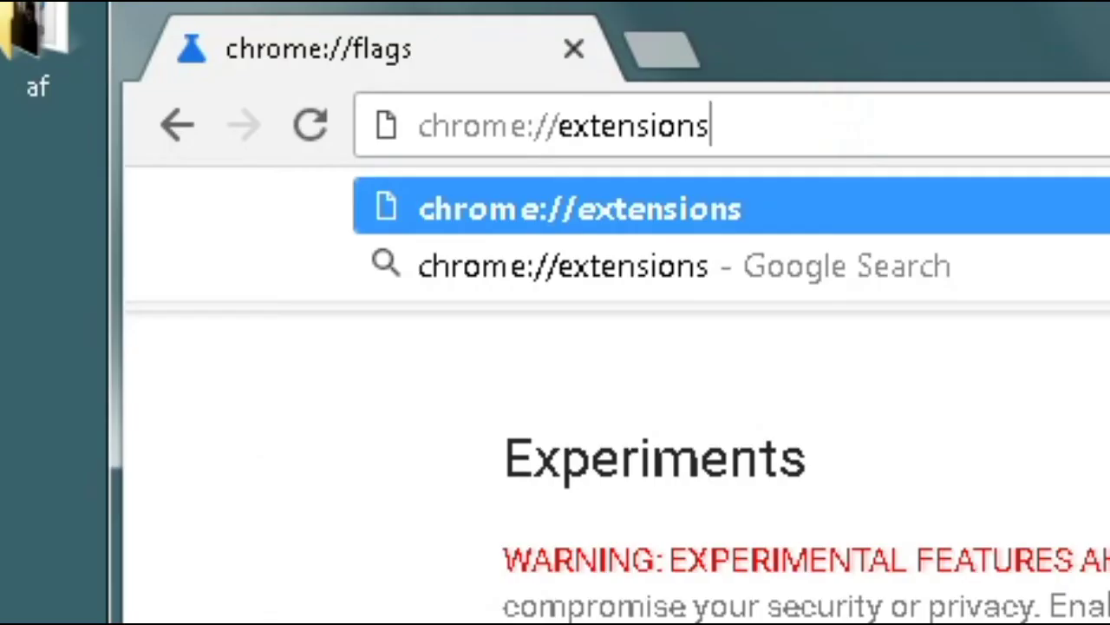
# Step: On chrome://extensions, turn on Developer mode and load the extracted folder's src directory unpacked
pyautogui.press('Return')
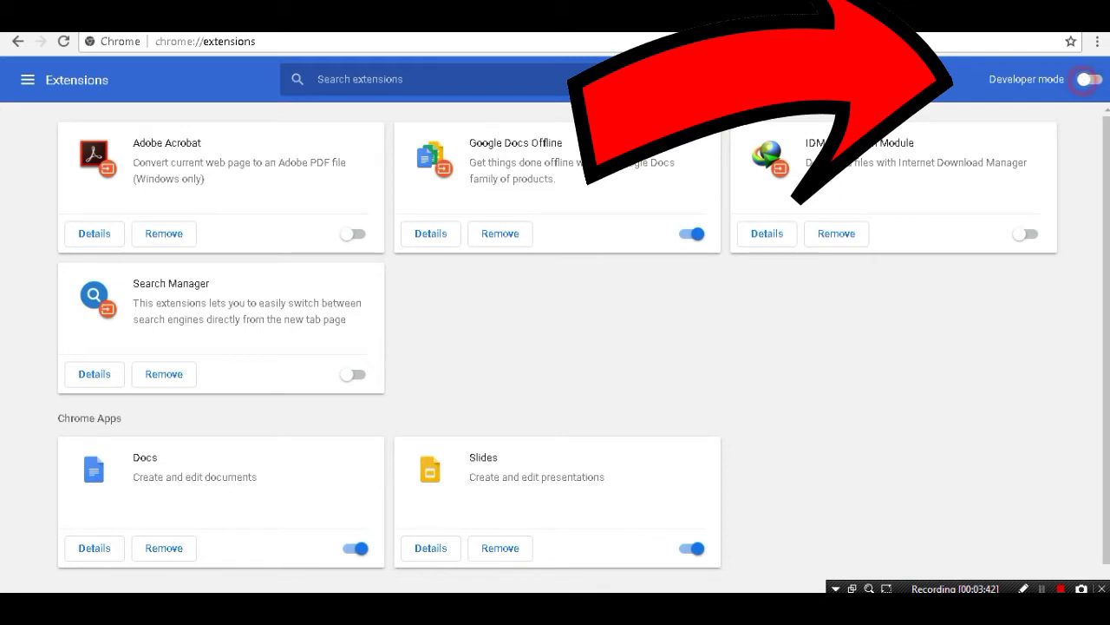
pyautogui.click(1085, 79)
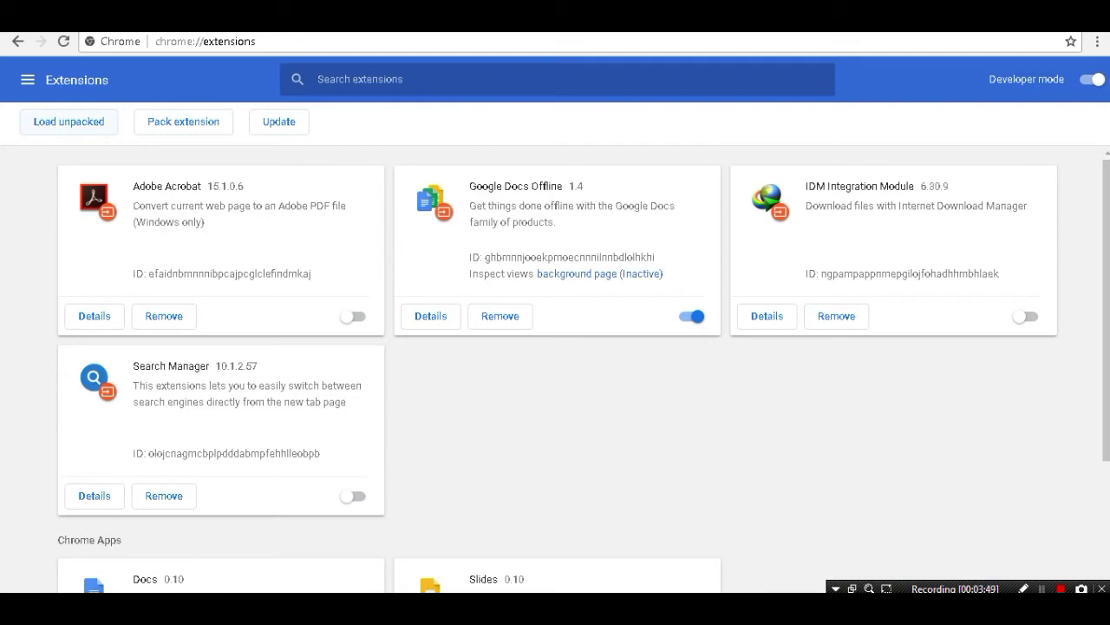
pyautogui.click(57, 121)
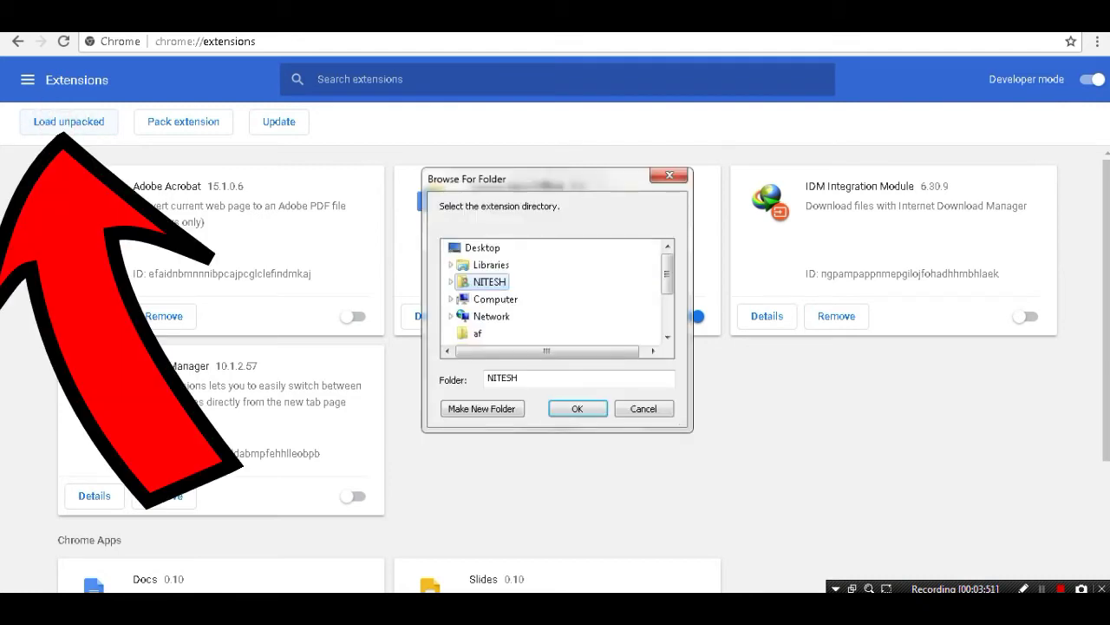
pyautogui.scroll(-1, 531, 334)
pyautogui.scroll(-1, 531, 334)
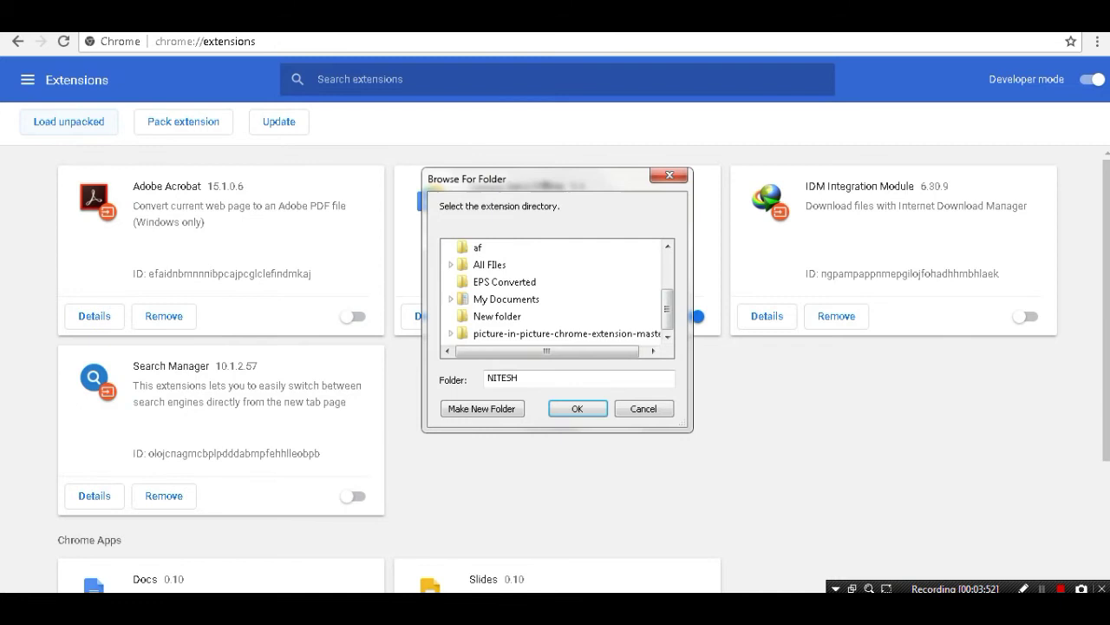
pyautogui.click(531, 334)
pyautogui.doubleClick(531, 334)
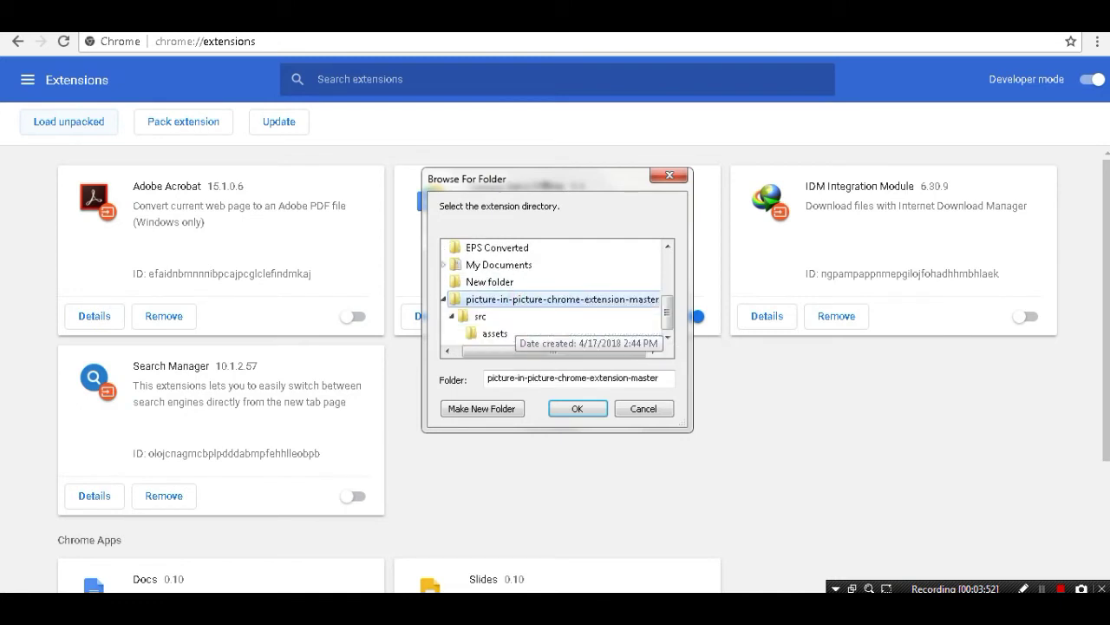
pyautogui.click(477, 316)
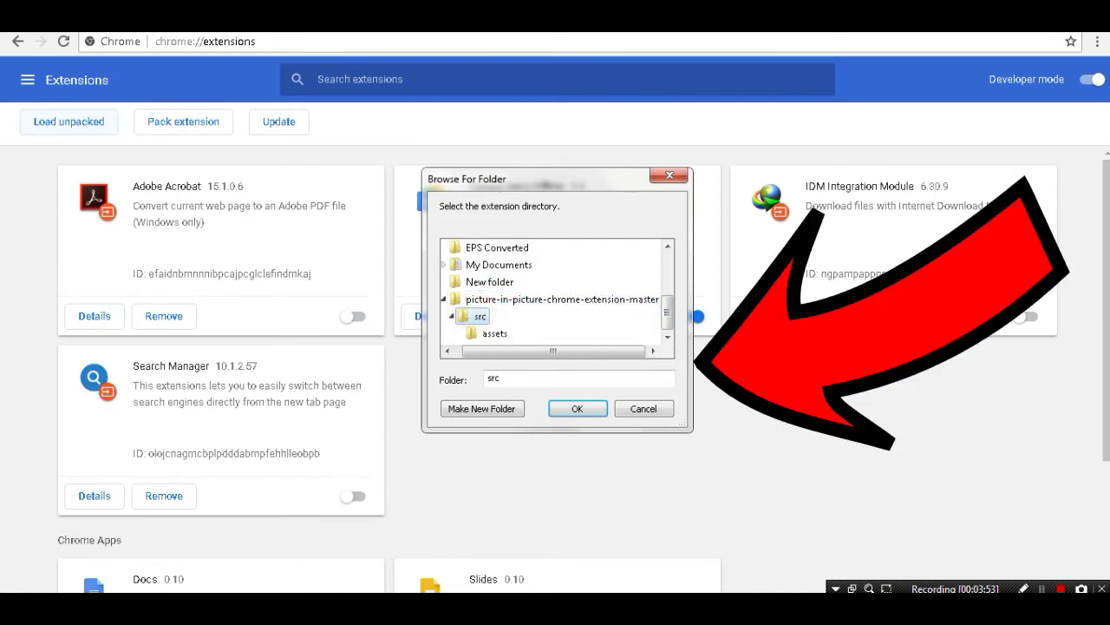
pyautogui.click(576, 409)
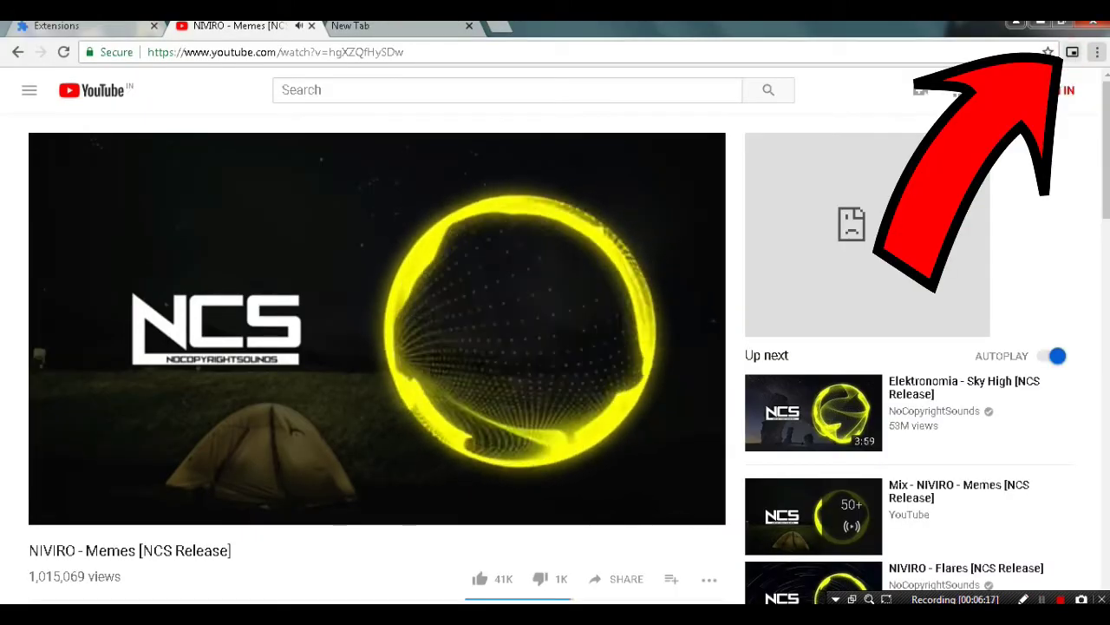
# Step: Float the YouTube video in picture-in-picture, then search 'mrniamster' in a new tab
pyautogui.click(1072, 52)
pyautogui.click(390, 26)
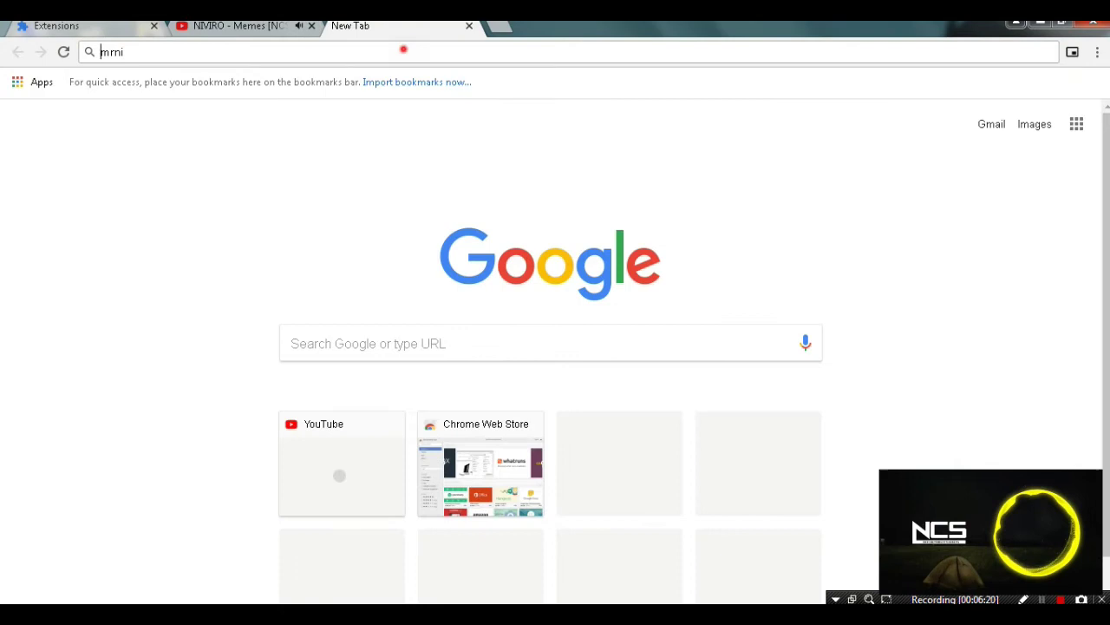
pyautogui.click(390, 347)
pyautogui.write('mrniamster')
pyautogui.press('Return')
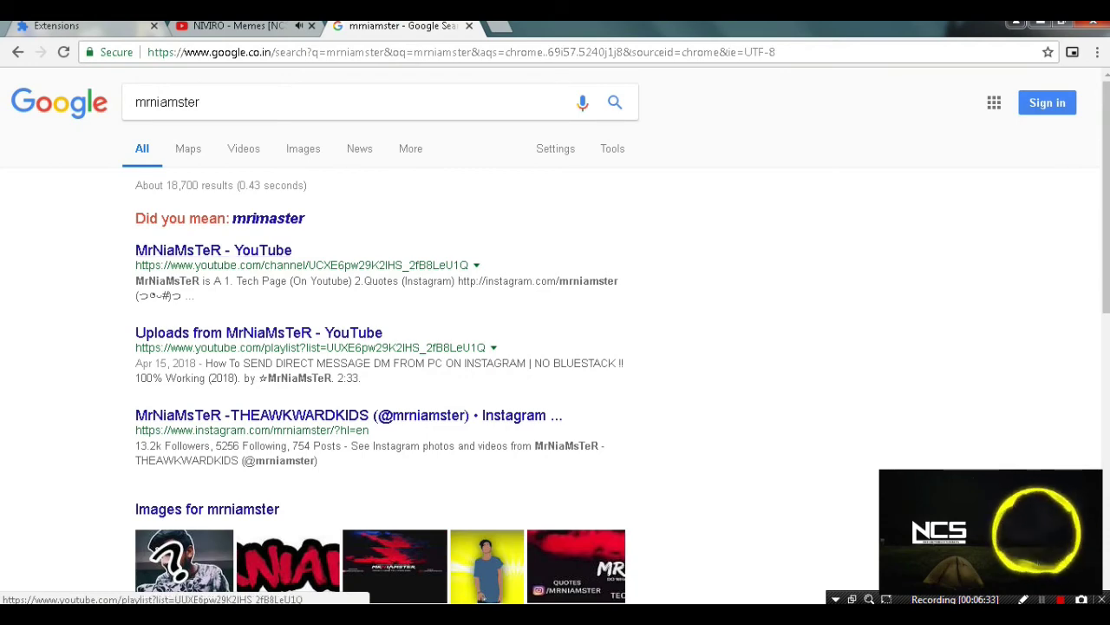
# Step: Show the mrniamster image results and preview the banner image
pyautogui.scroll(-5, 286, 399)
pyautogui.scroll(3, 286, 399)
pyautogui.click(184, 403)
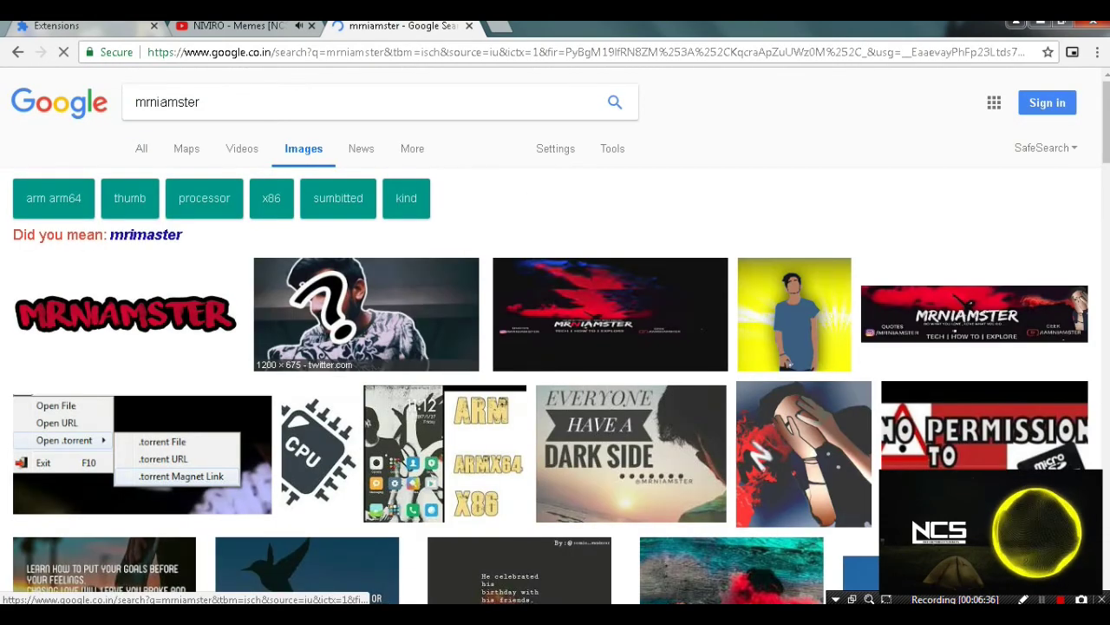
pyautogui.click(971, 313)
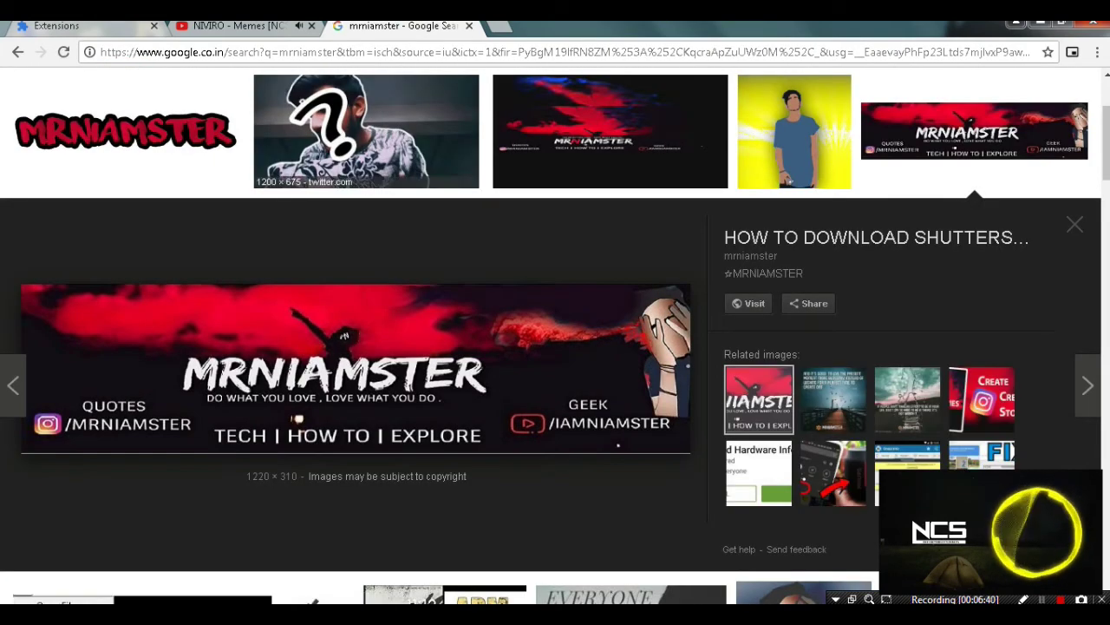
# Step: Open a new tab and go to the Facebook website
pyautogui.hotkey('ctrl', 'l')
pyautogui.hotkey('ctrl', 't')
pyautogui.write('x')
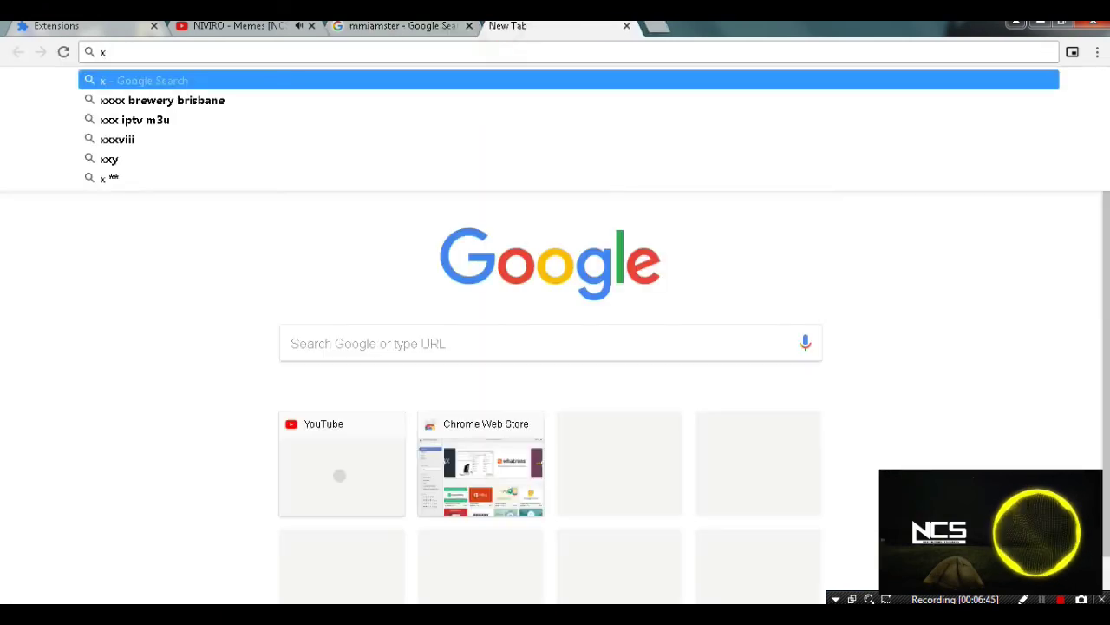
pyautogui.write('videos')
pyautogui.hotkey('ctrl', 'a')
pyautogui.press('BackSpace')
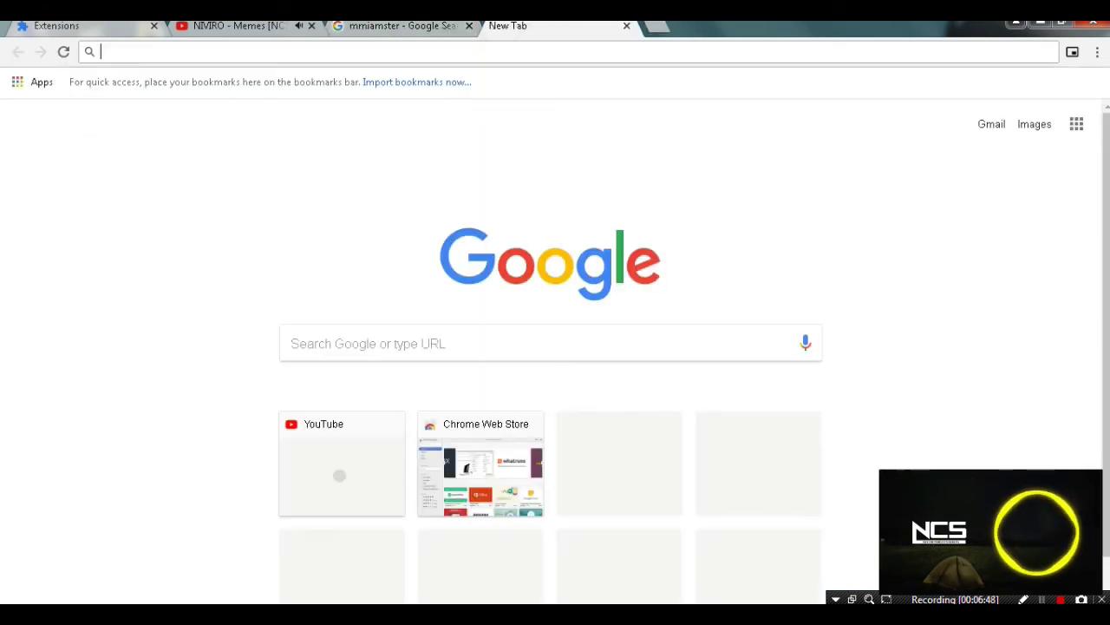
pyautogui.write('facebook.')
pyautogui.press('Return')
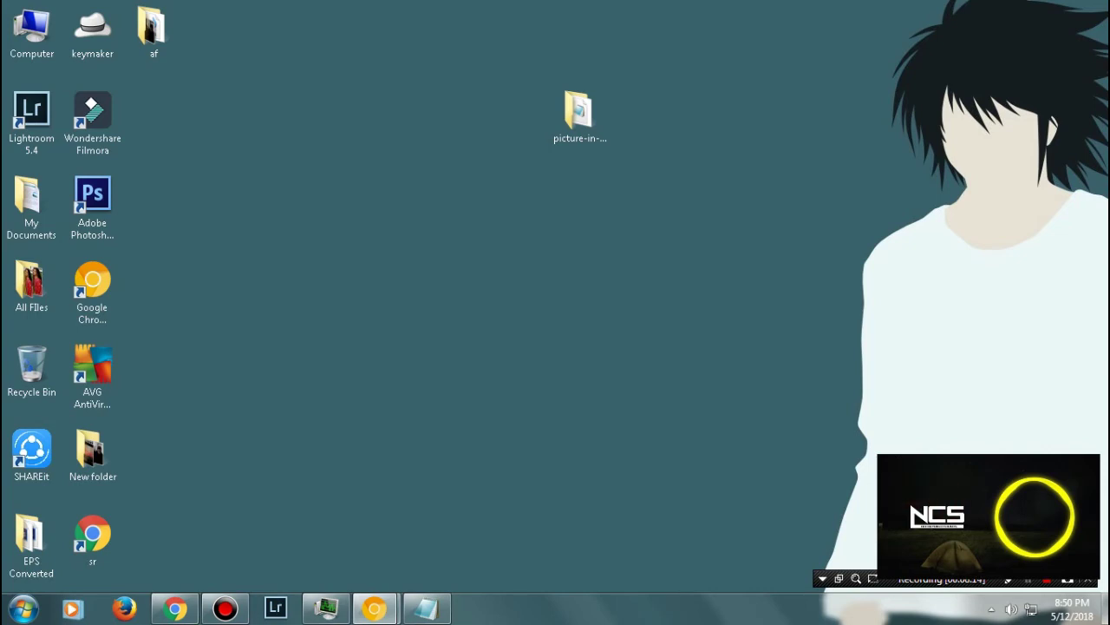
# Step: View the video player's Quality settings, then close them without changing quality
pyautogui.click(354, 87)
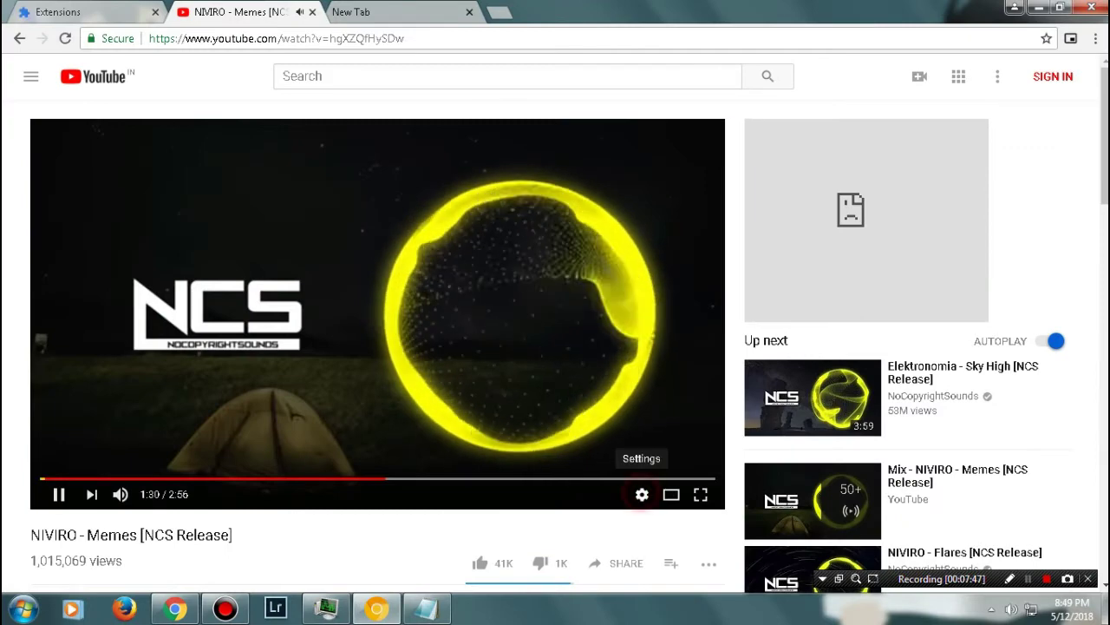
pyautogui.click(642, 494)
pyautogui.click(651, 450)
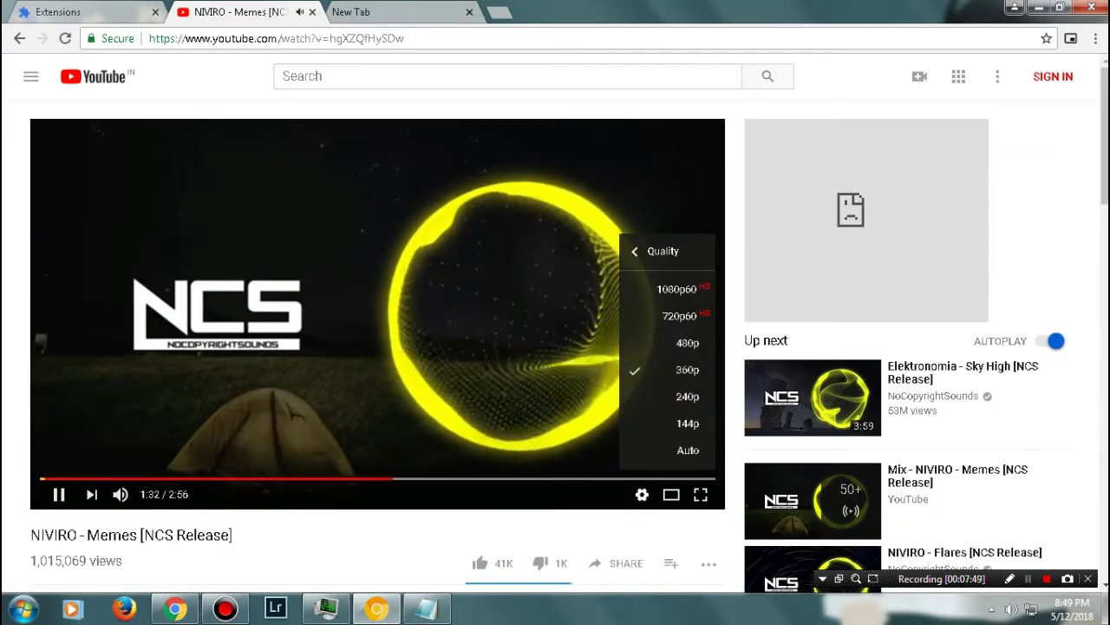
pyautogui.click(565, 515)
# Step: Toggle the Picture-in-Picture extension off and back on, then return to the video tab
pyautogui.hotkey('ctrl', 'shift', 'Tab')
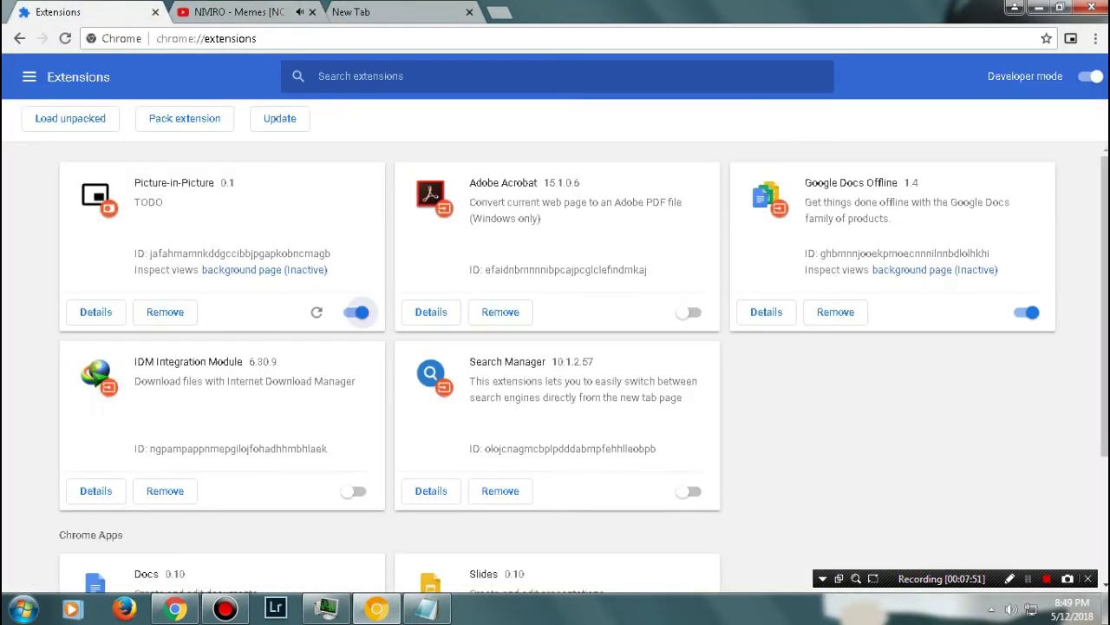
pyautogui.click(357, 312)
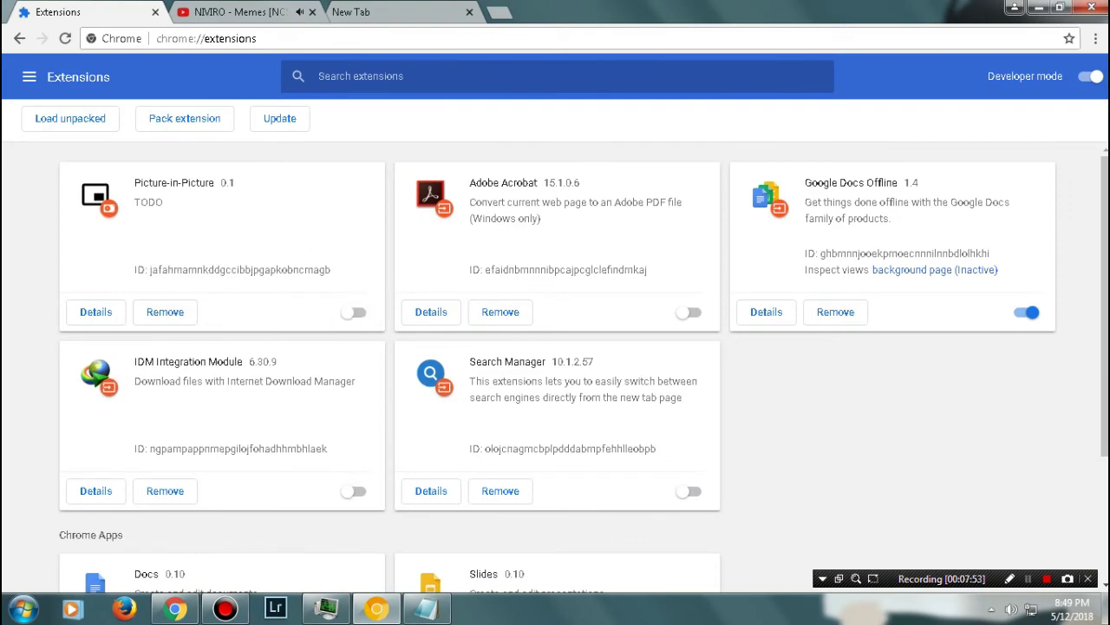
pyautogui.click(357, 312)
pyautogui.hotkey('ctrl', 'Tab')
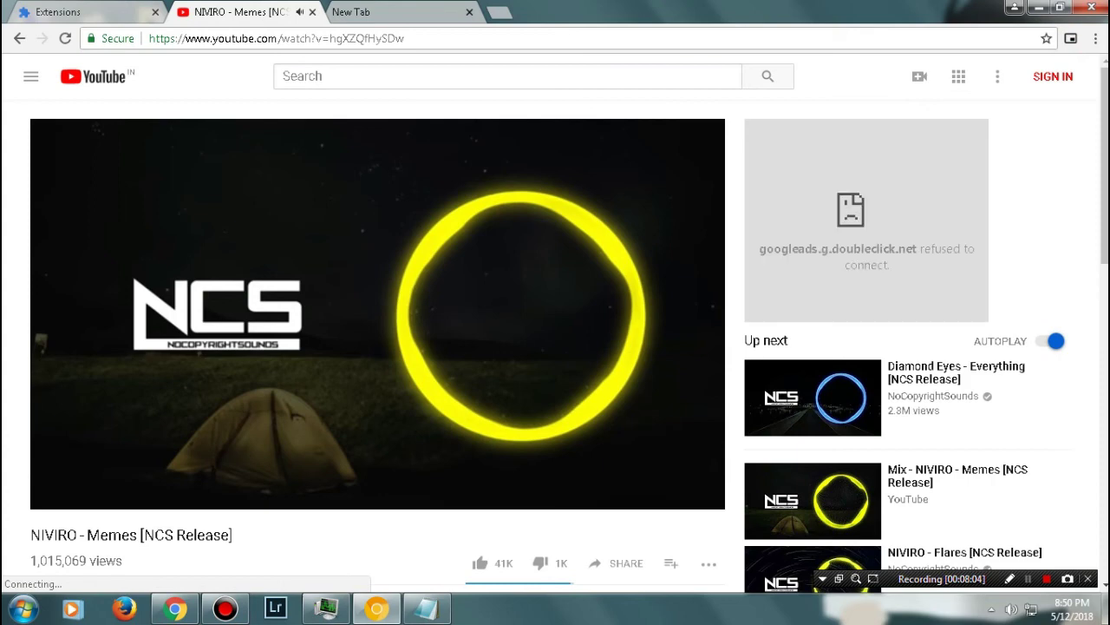
# Step: Use the Alt+P shortcut to pop NIVIRO - Memes into a floating window
pyautogui.hotkey('alt', 'p')
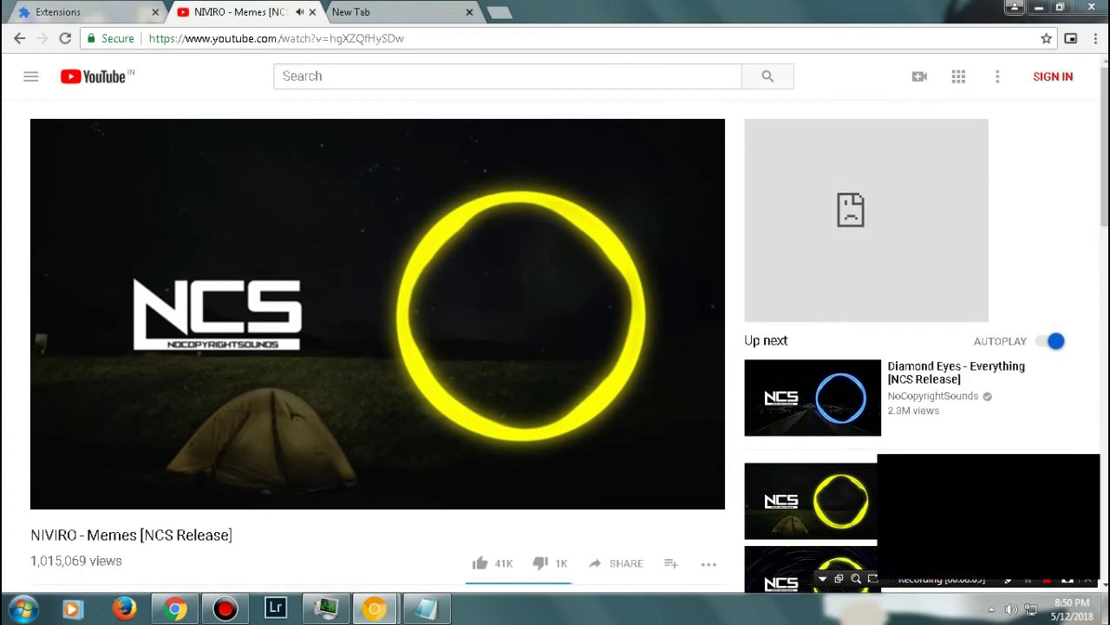